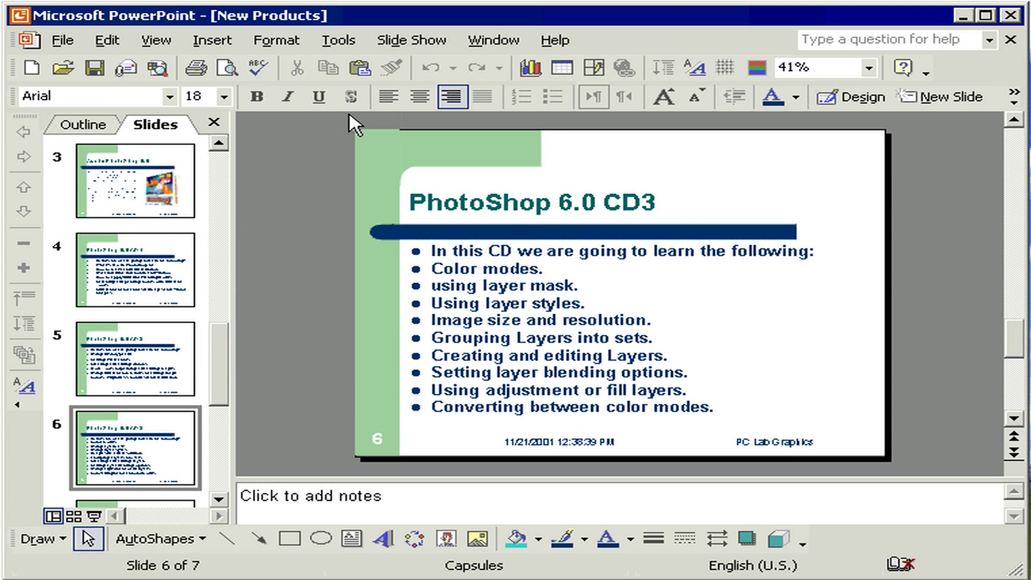
Open the Format menu while slide 6, 'PhotoShop 6.0 CD3', is displayed
left_click(276, 40)
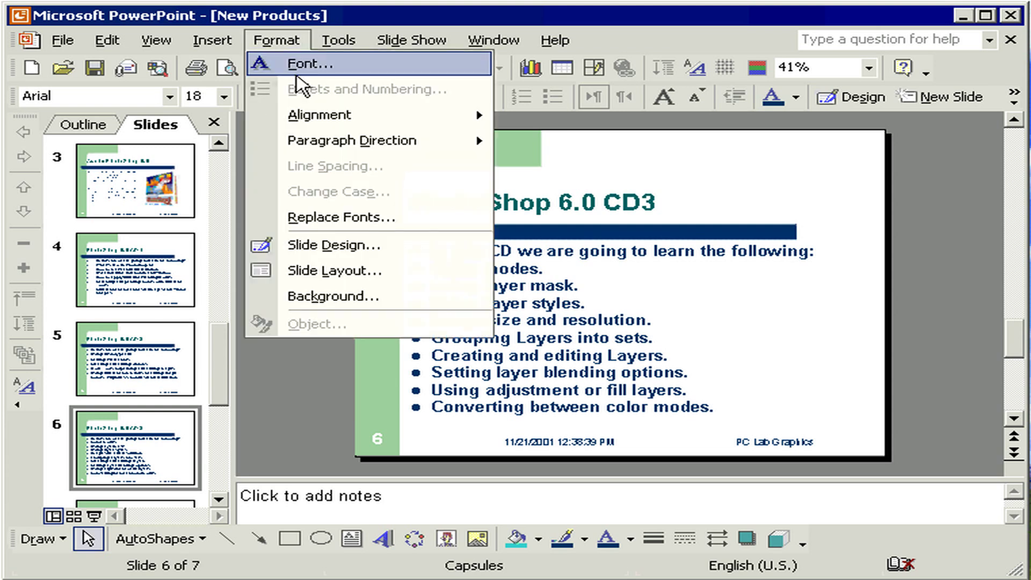
From Format > Background, open the fill colour list's More Colors chooser
left_click(324, 297)
left_click(279, 376)
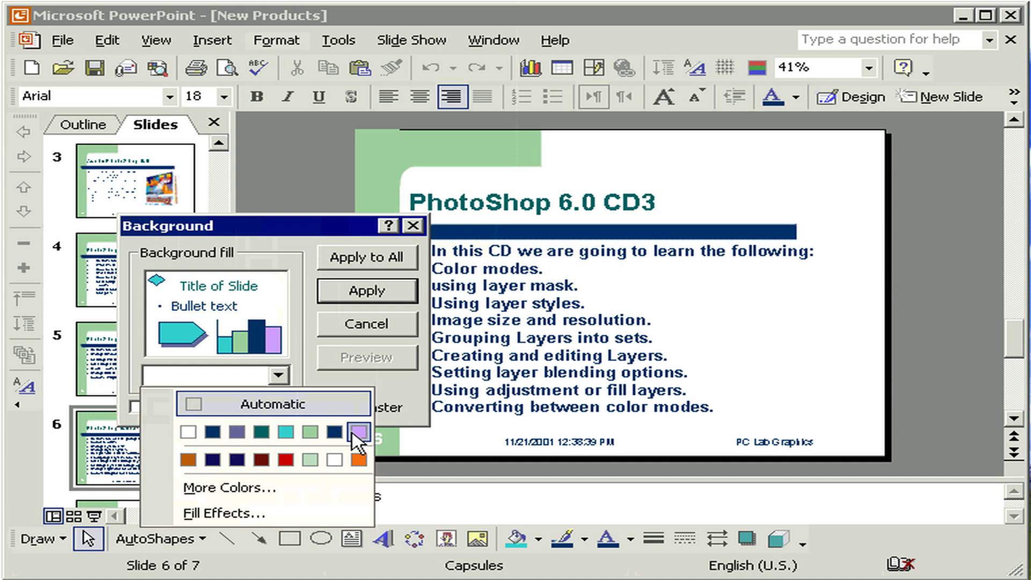
left_click(267, 490)
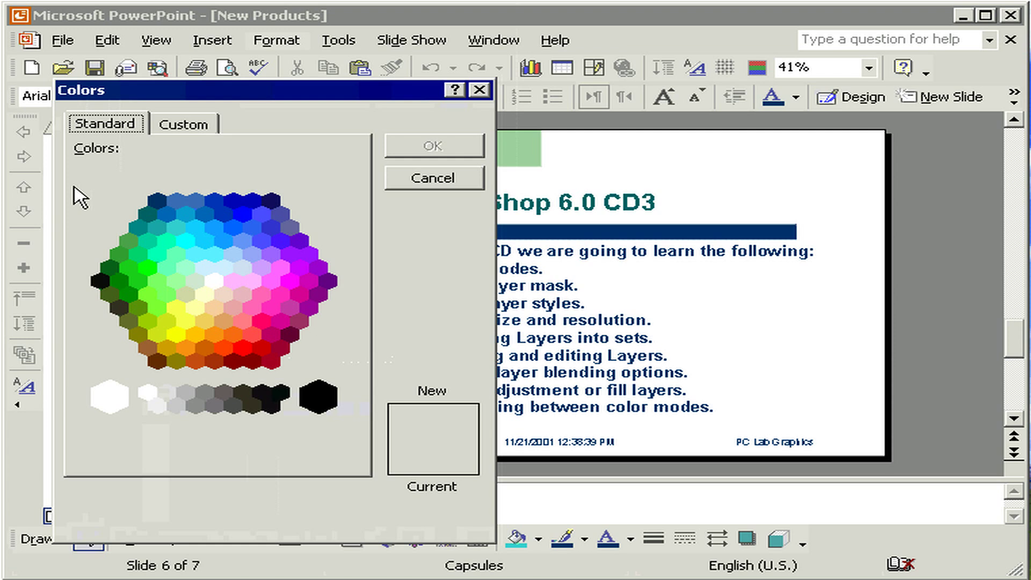
Choose a custom burnt-orange colour (RGB 191, 90, 15) as the background fill
left_click(172, 129)
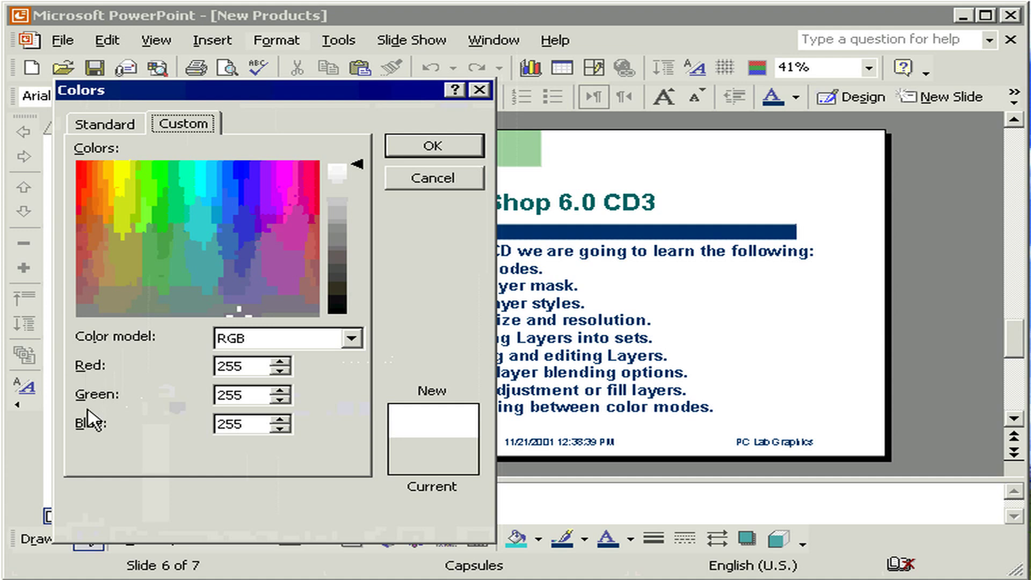
left_click(94, 183)
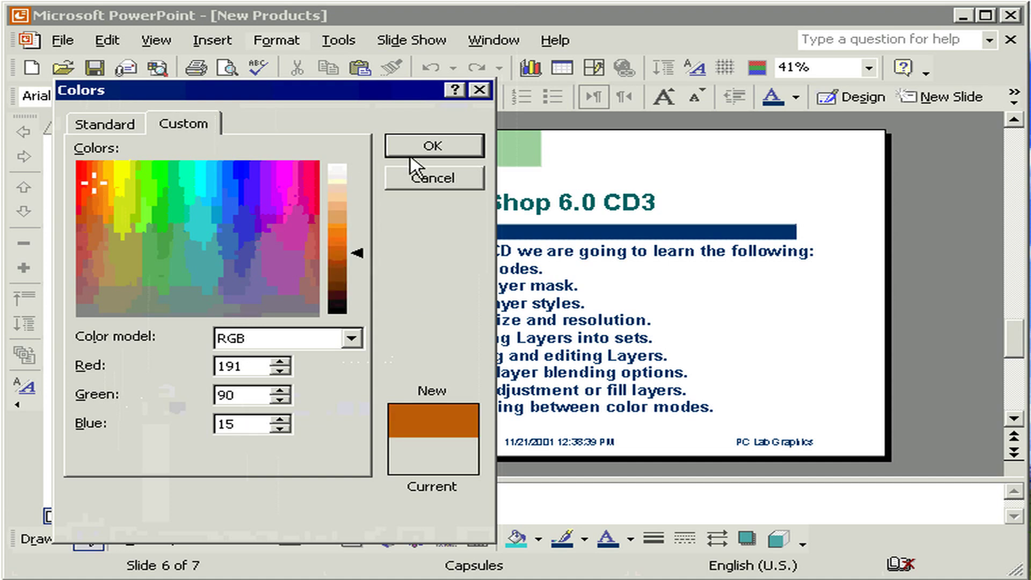
left_click(419, 148)
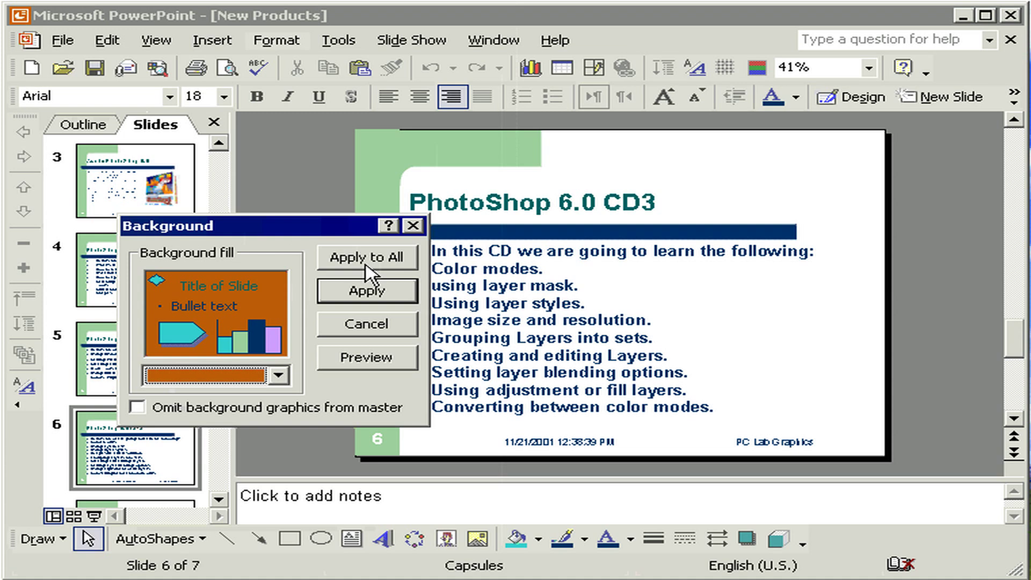
Preview the orange background, then omit master background graphics and preview again
left_click(408, 357)
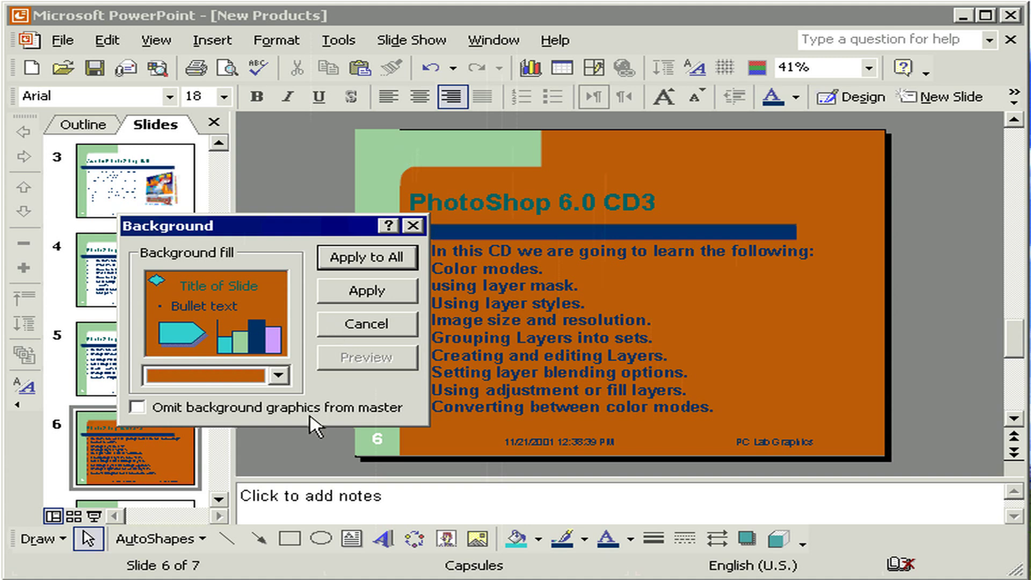
left_click(138, 407)
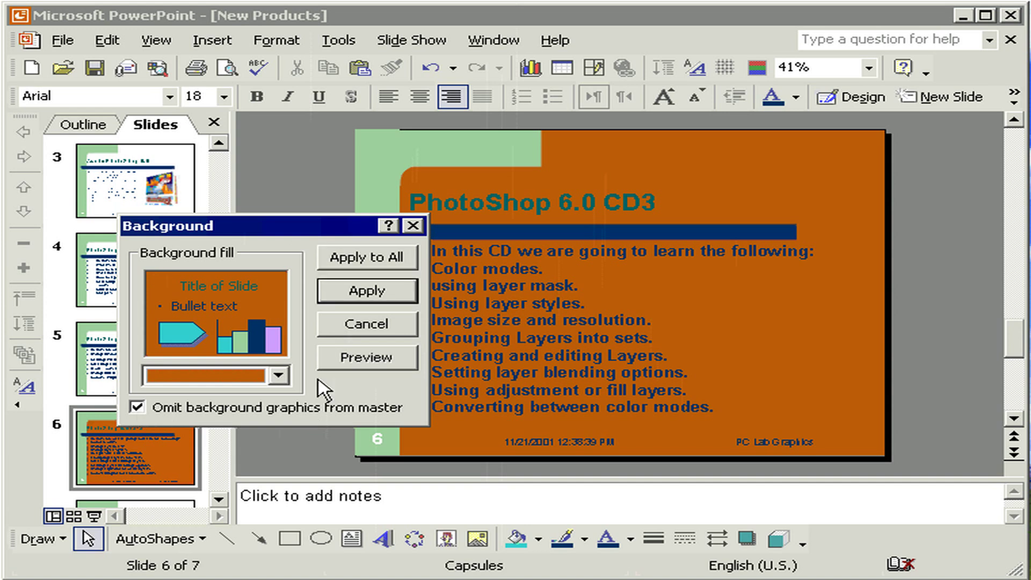
left_click(361, 358)
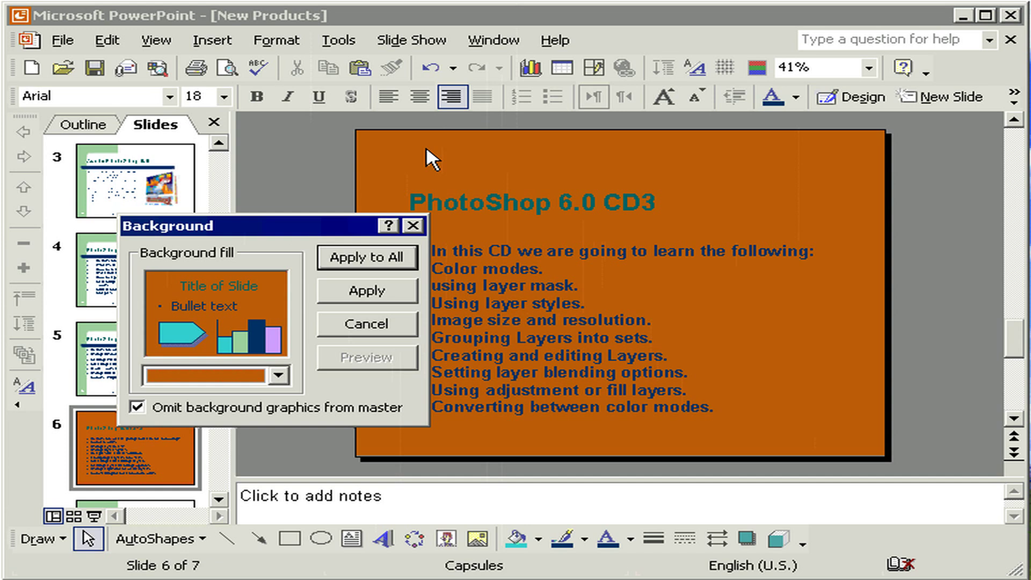
Apply the Horizon preset gradient as the background fill and preview it on slide 6
left_click(278, 376)
left_click(188, 448)
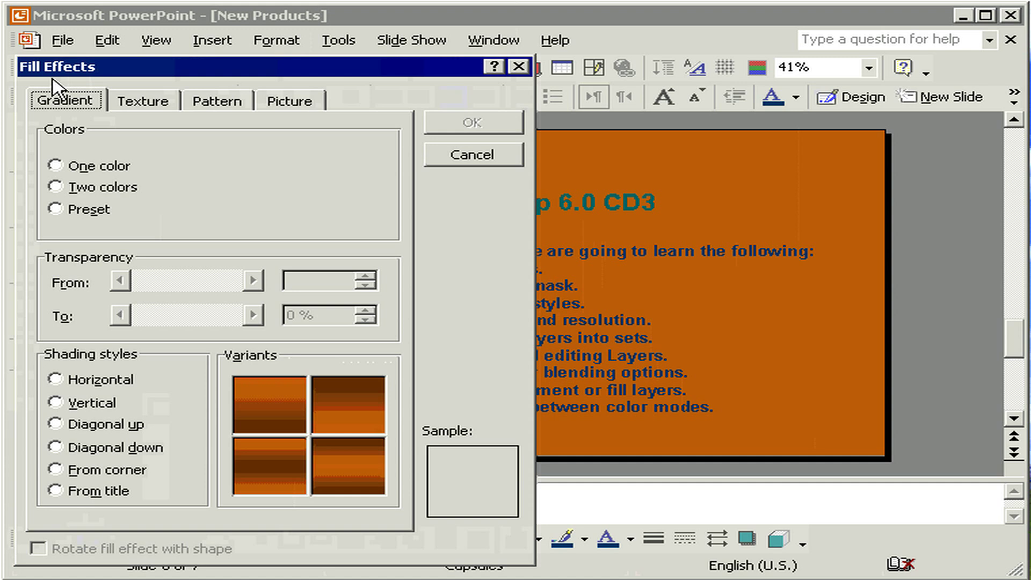
left_click(55, 165)
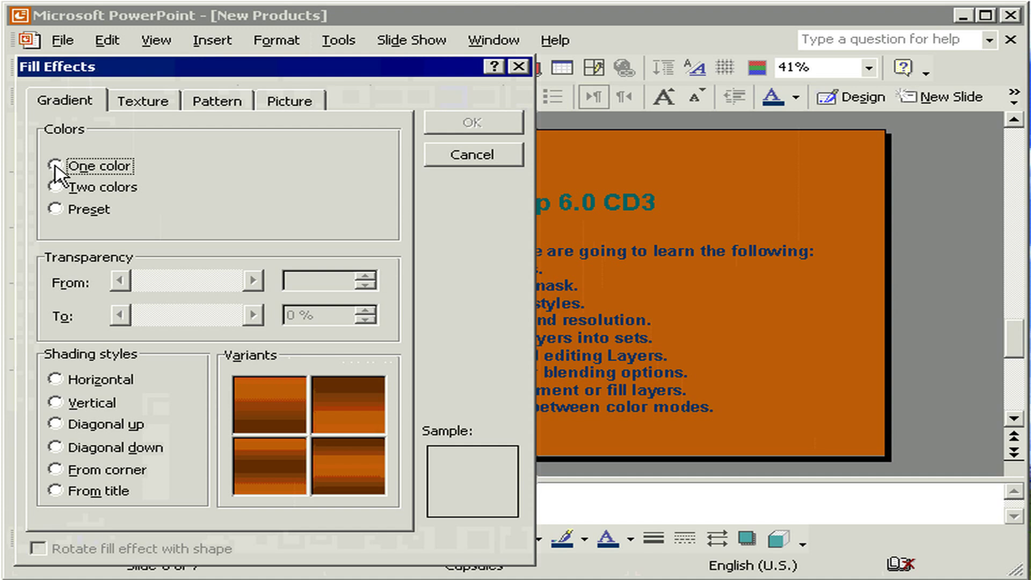
left_click(56, 186)
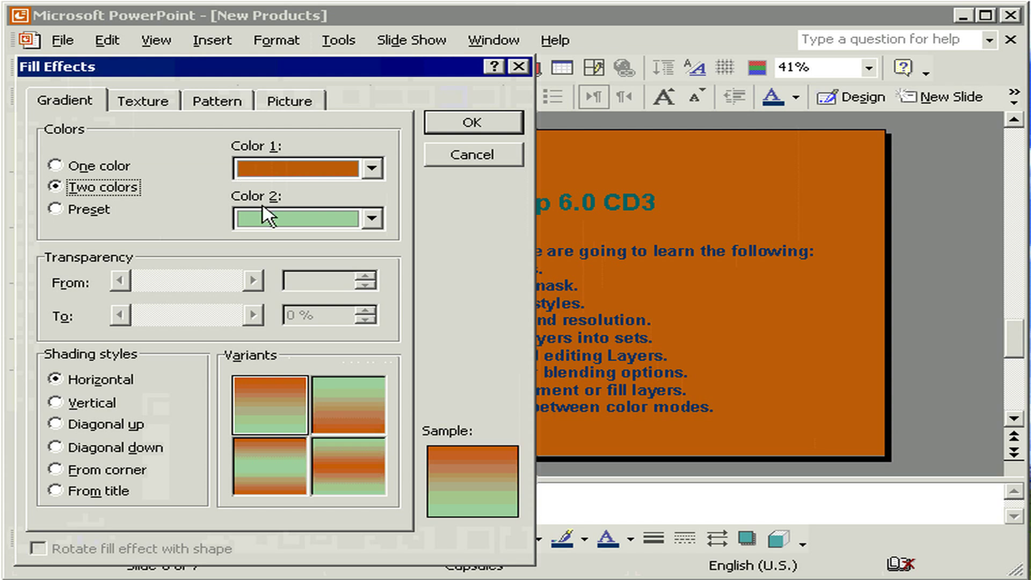
left_click(60, 210)
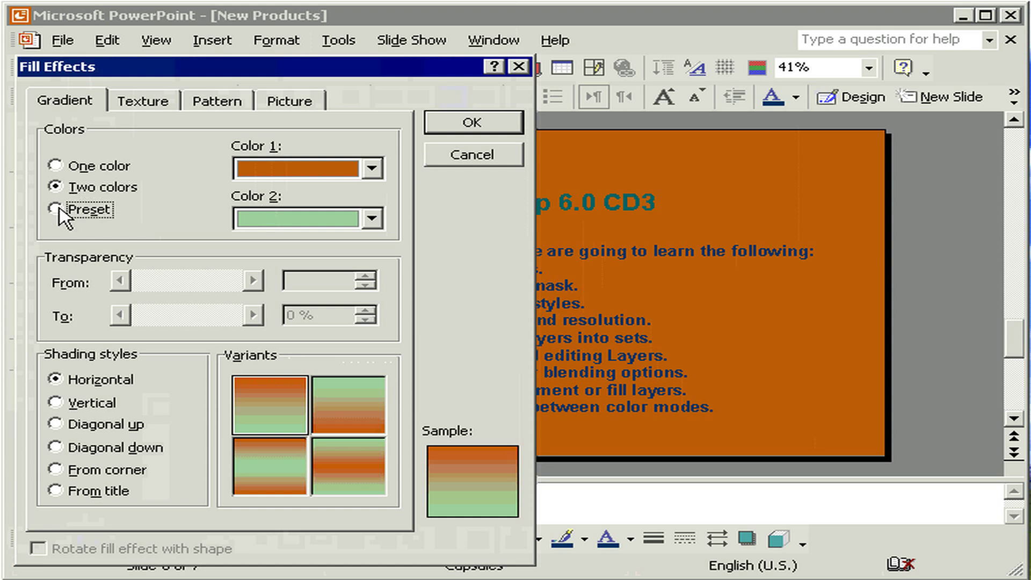
left_click(63, 210)
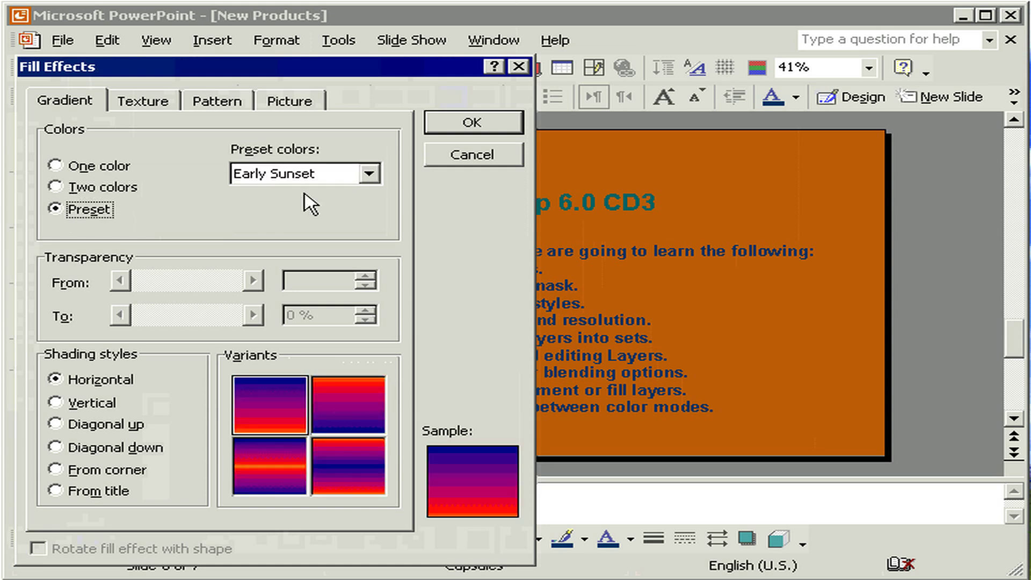
left_click(300, 173)
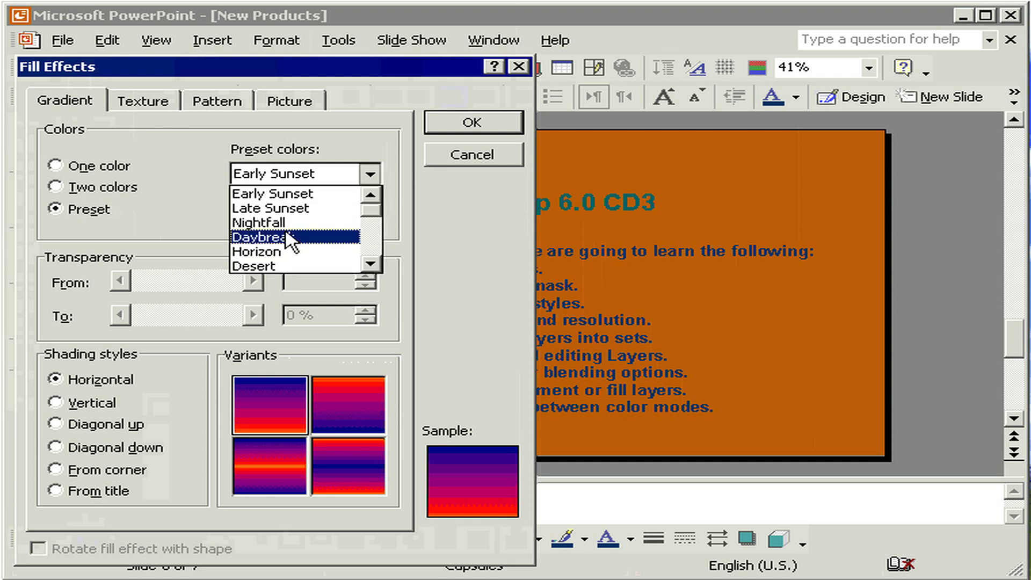
left_click(276, 252)
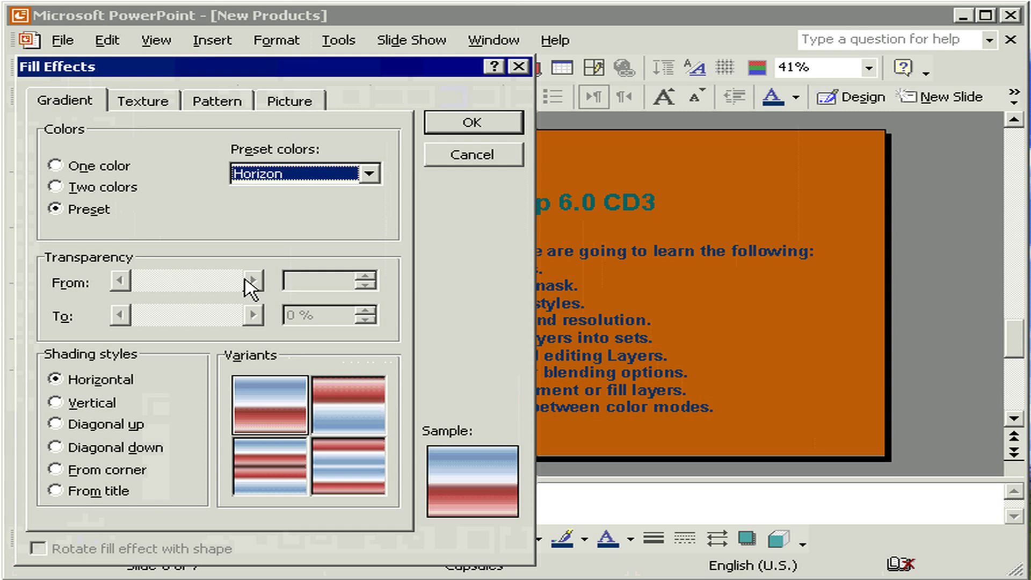
key("Return")
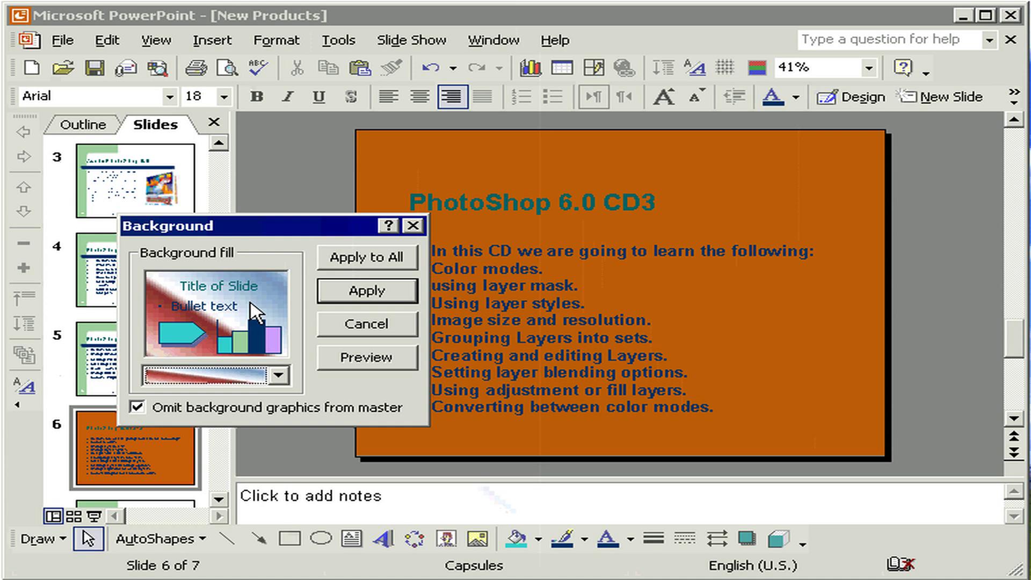
left_click(357, 354)
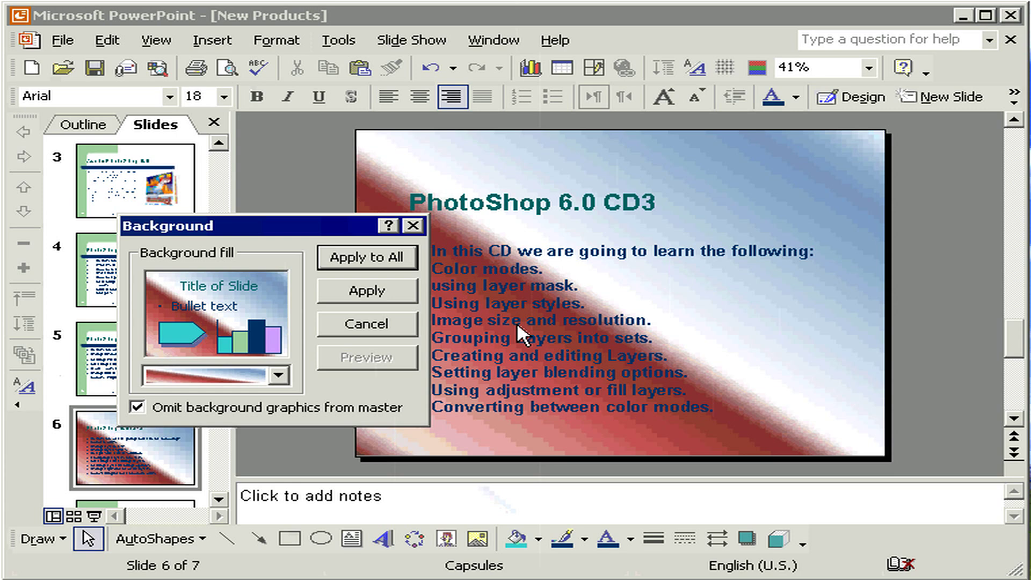
Try a Wide downward diagonal pattern fill with orange foreground and navy background
left_click(278, 375)
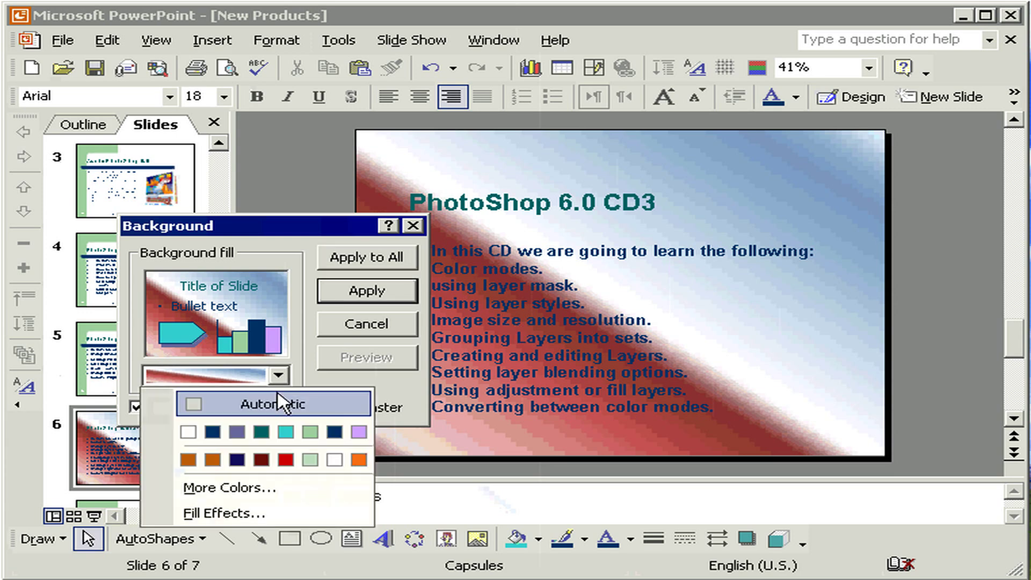
left_click(269, 513)
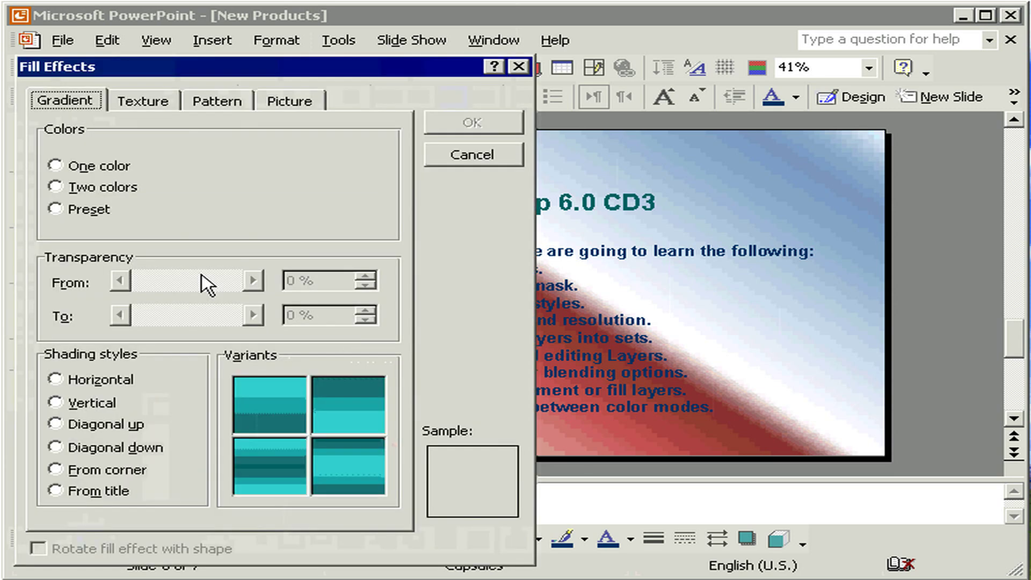
left_click(217, 101)
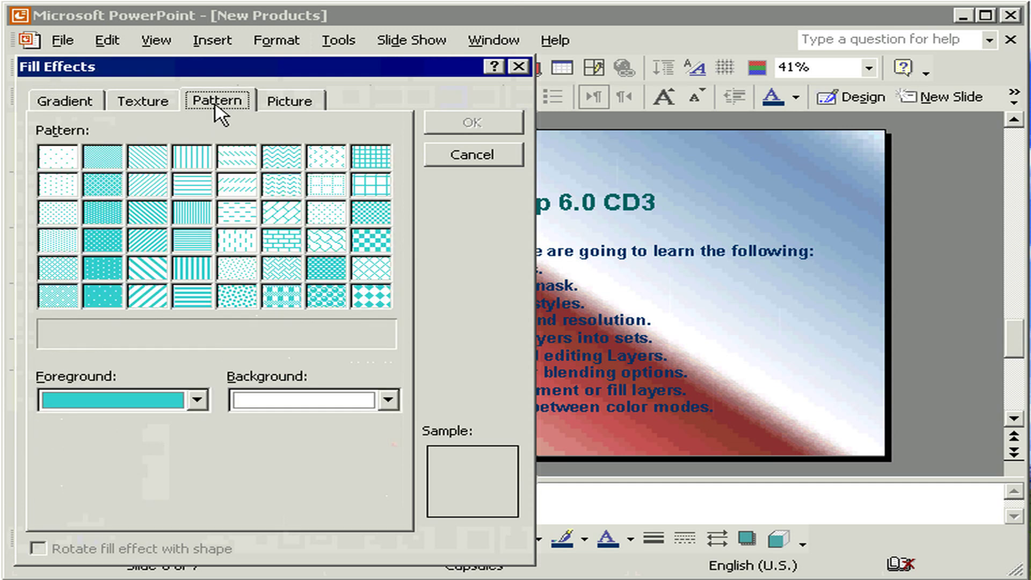
left_click(150, 273)
left_click(197, 400)
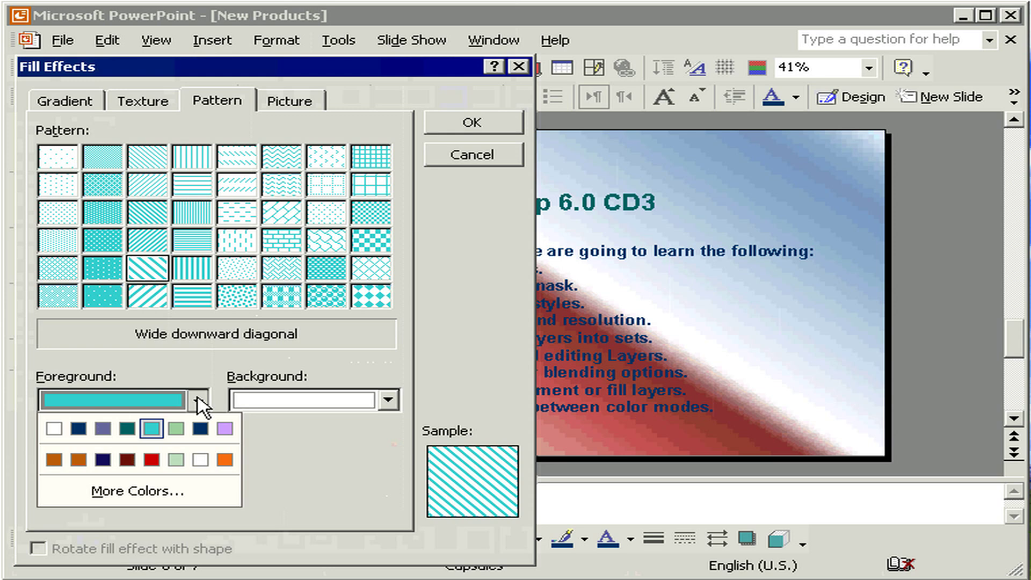
left_click(224, 459)
left_click(388, 399)
left_click(293, 459)
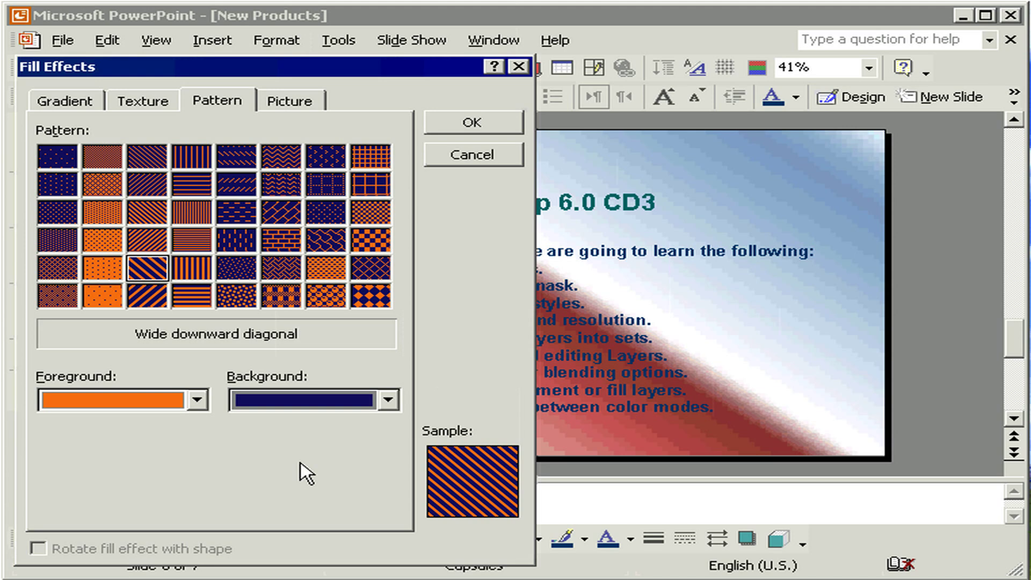
left_click(290, 101)
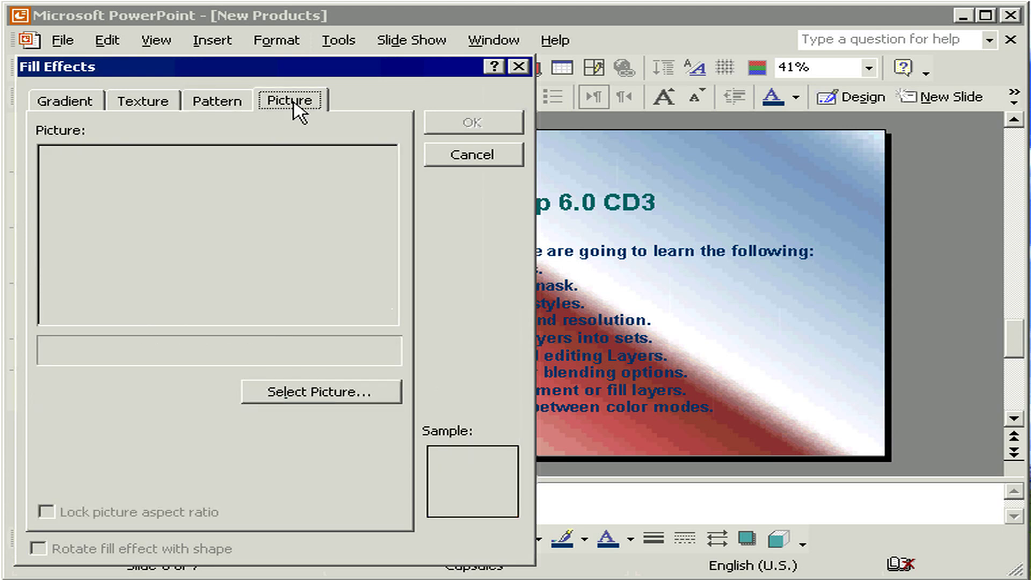
Use the sunset windmill picture 0004676 as the background fill and preview it
left_click(296, 392)
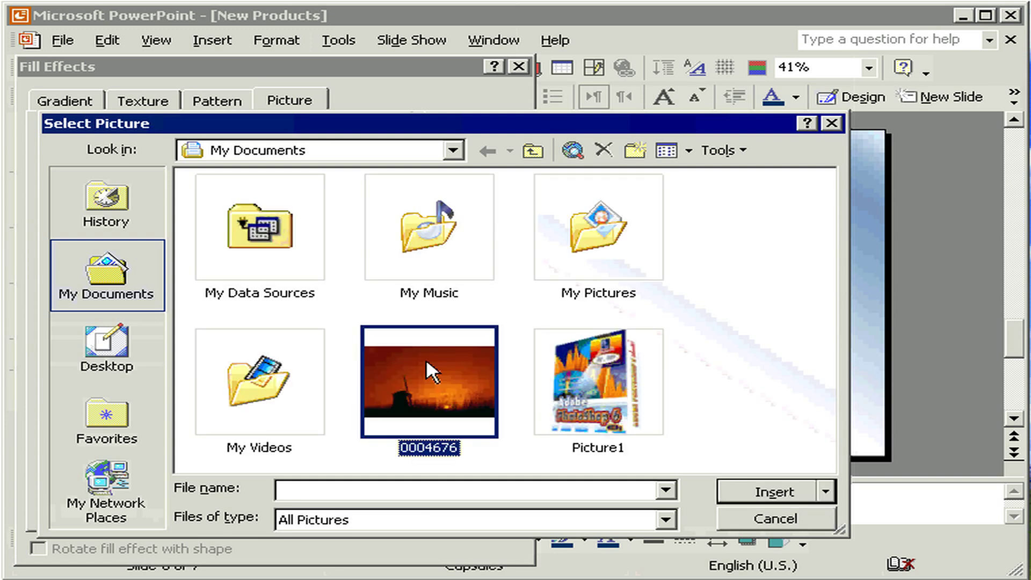
left_click(759, 493)
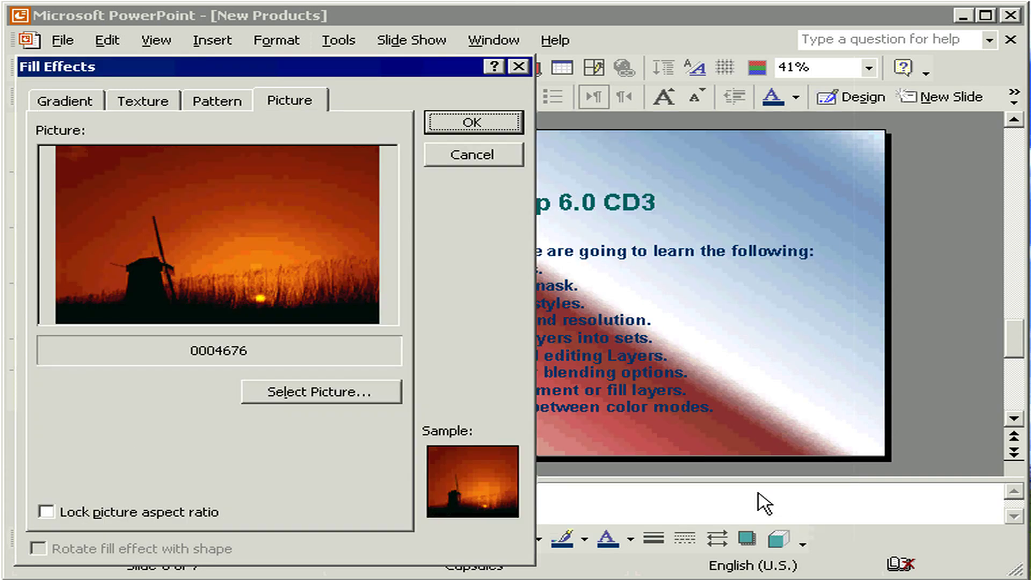
key("Return")
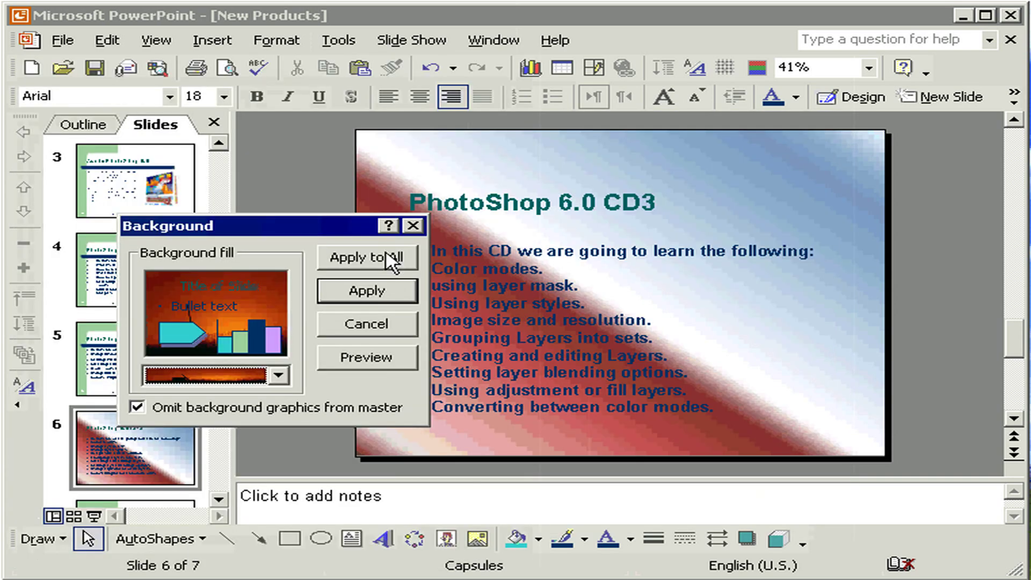
left_click(378, 358)
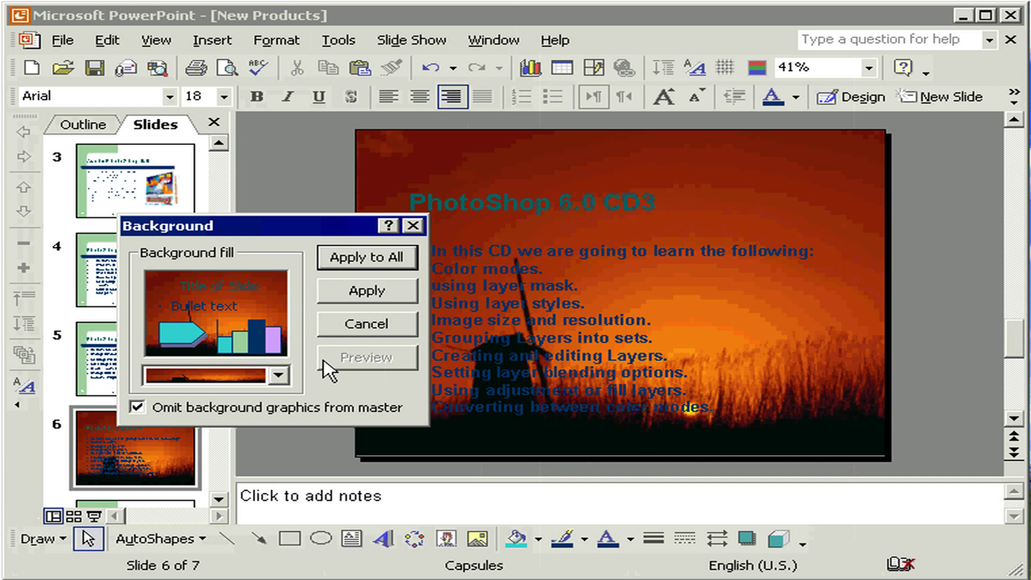
Reopen Fill Effects to show the texture fills
left_click(278, 375)
left_click(260, 468)
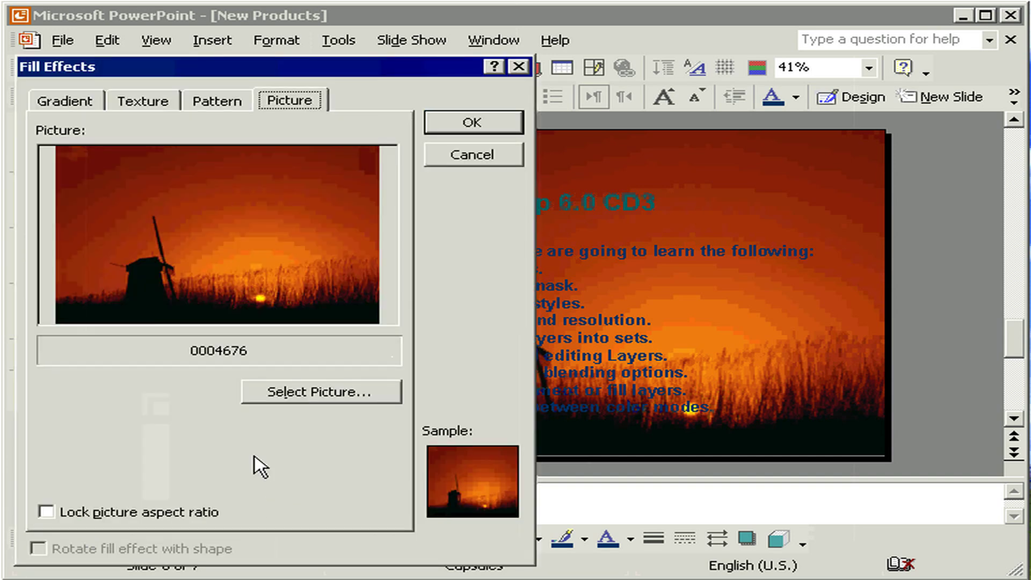
left_click(143, 101)
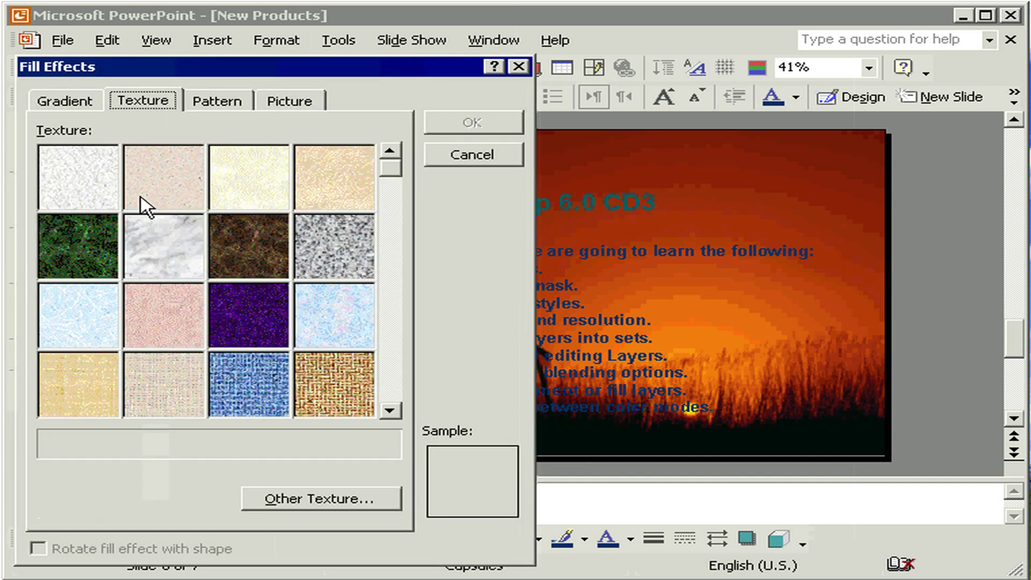
Select the White marble texture as slide 6's background fill
left_click(143, 256)
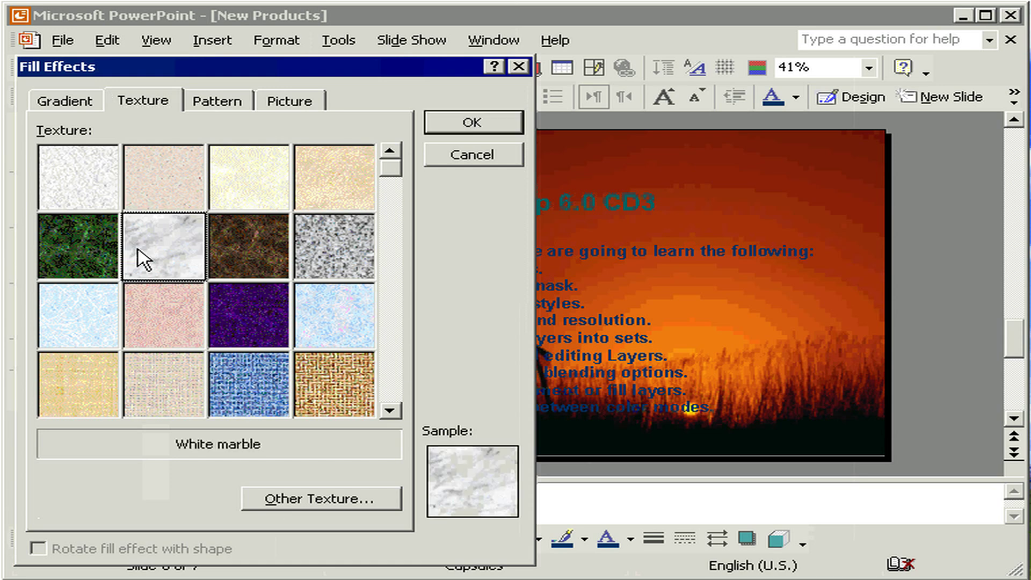
left_click(465, 123)
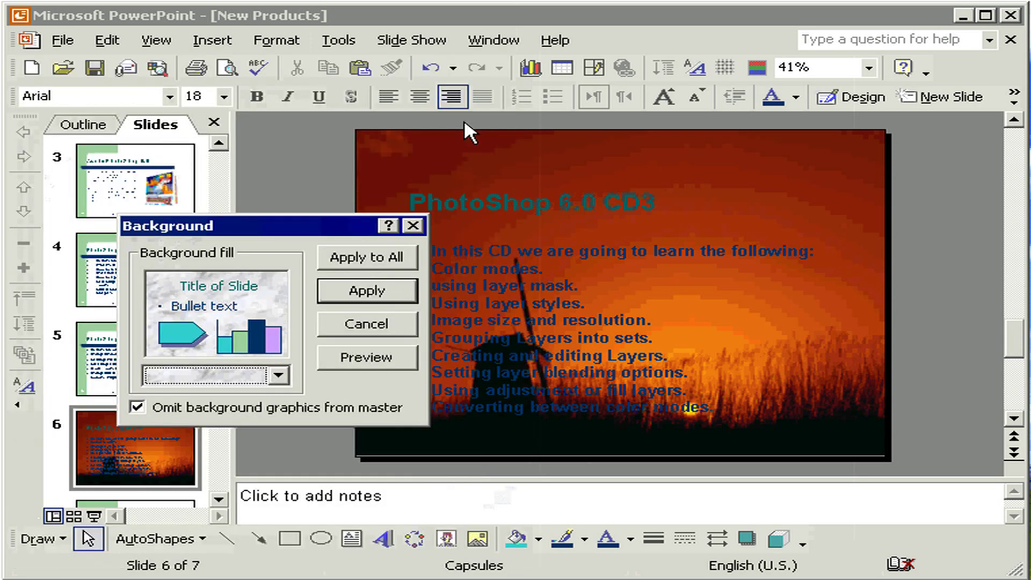